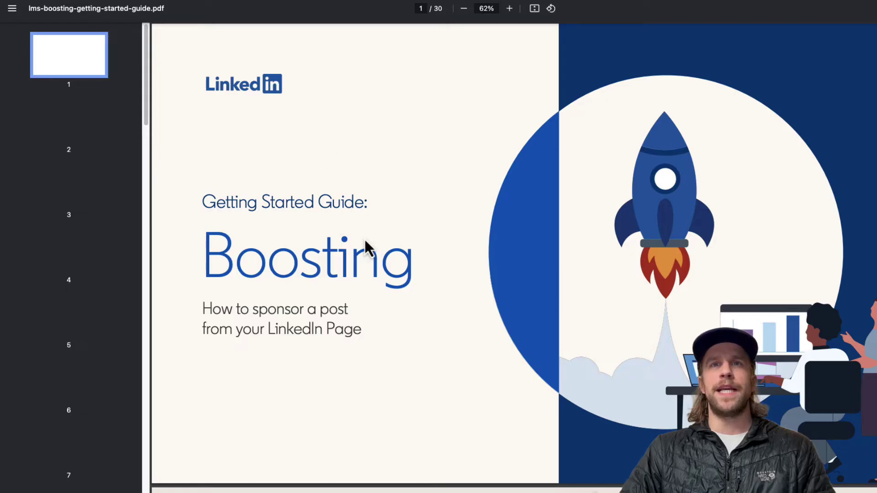
Step: Scroll through the 'Boost a Post from a LinkedIn Page' help article to review its steps
{"action": "scroll", "coordinate": [361, 246], "scroll_direction": "down", "scroll_amount": 15}
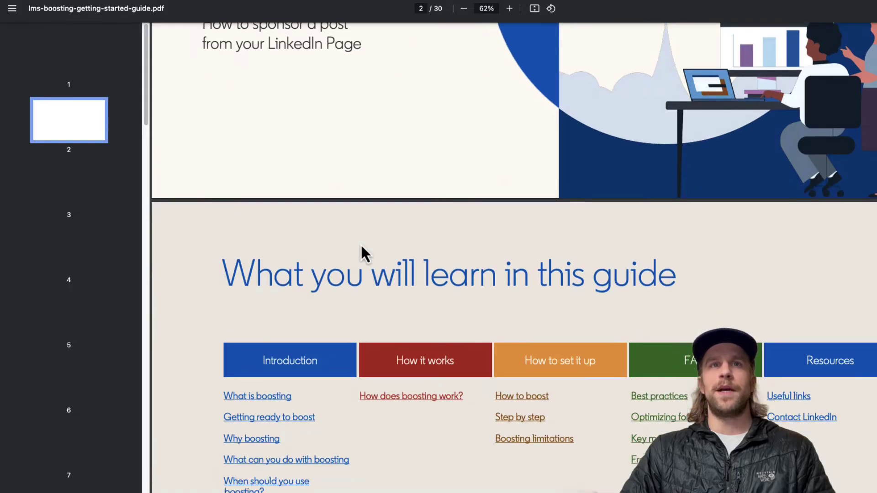
{"action": "scroll", "coordinate": [360, 246], "scroll_direction": "down", "scroll_amount": 5}
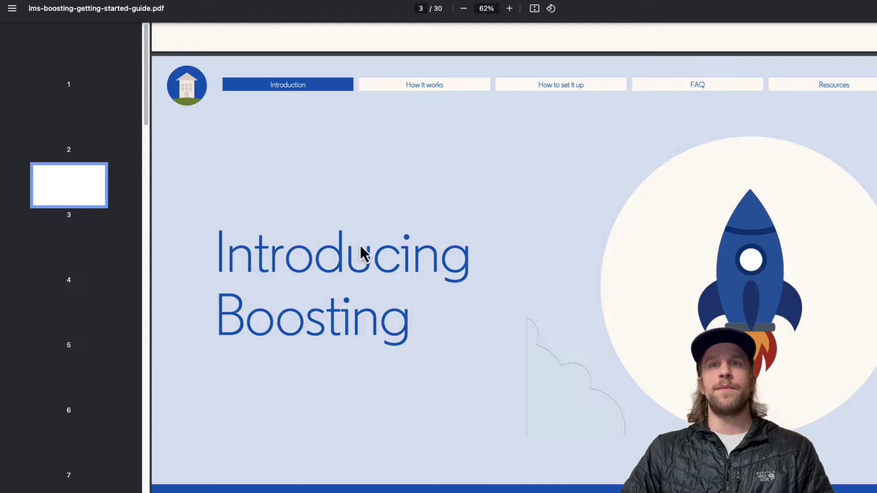
{"action": "scroll", "coordinate": [360, 246], "scroll_direction": "up", "scroll_amount": 11}
{"action": "scroll", "coordinate": [360, 249], "scroll_direction": "up", "scroll_amount": 10}
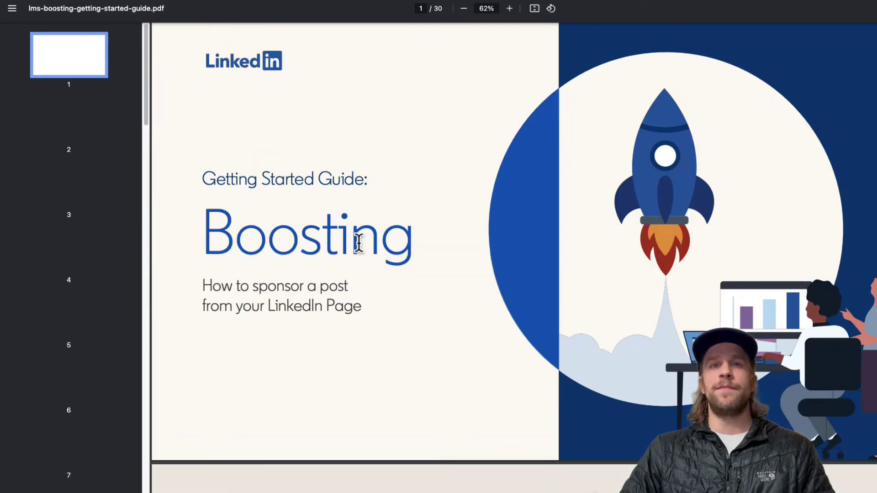
{"action": "scroll", "coordinate": [358, 241], "scroll_direction": "up", "scroll_amount": 1}
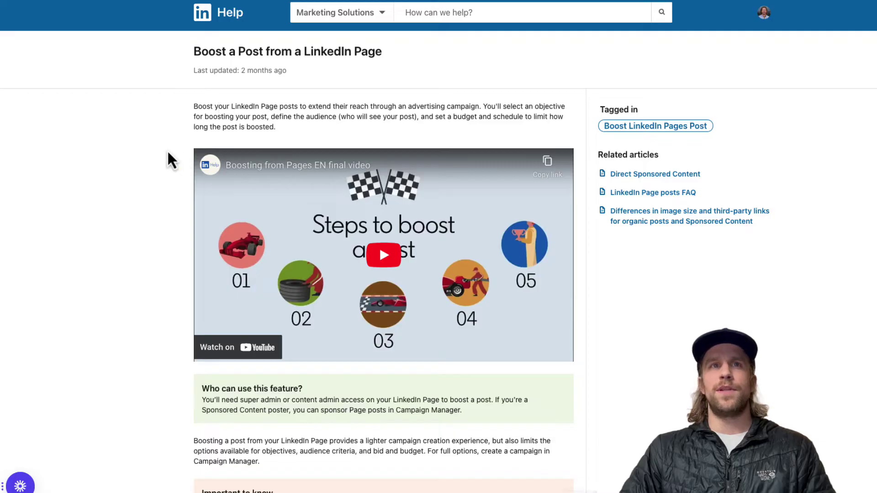
{"action": "scroll", "coordinate": [162, 190], "scroll_direction": "down", "scroll_amount": 4}
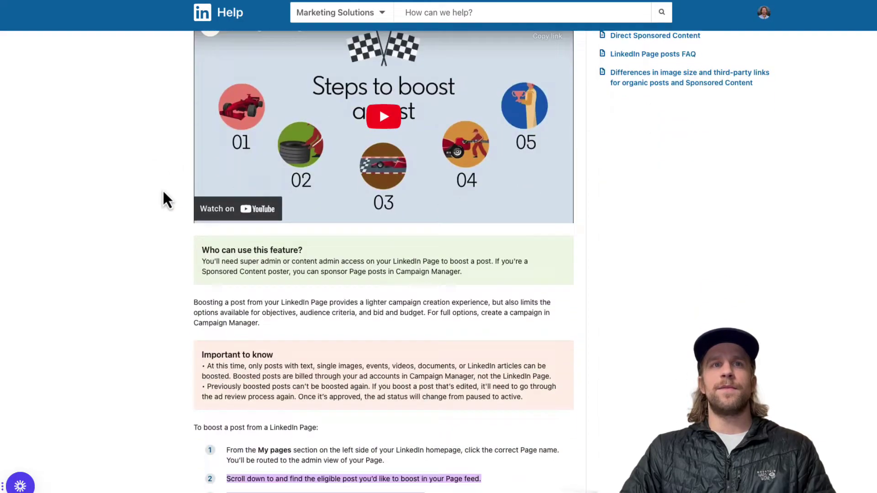
{"action": "scroll", "coordinate": [163, 199], "scroll_direction": "down", "scroll_amount": 1}
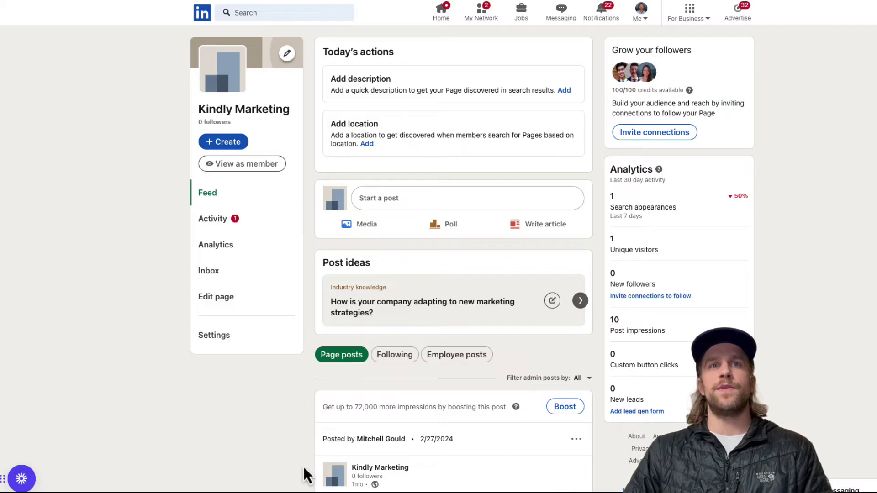
Step: Scroll the Page feed down to the FREE LinkedIn Ads Audit post with its Boost button
{"action": "scroll", "coordinate": [311, 404], "scroll_direction": "down", "scroll_amount": 2}
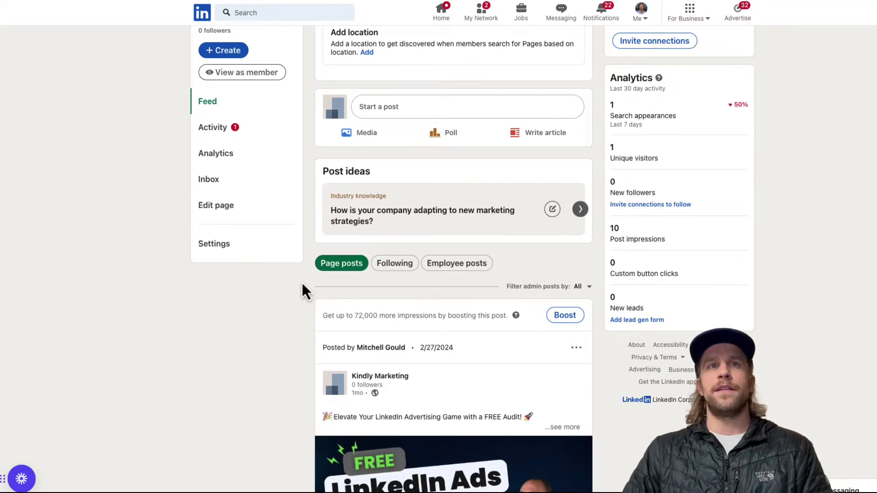
{"action": "scroll", "coordinate": [333, 347], "scroll_direction": "down", "scroll_amount": 4}
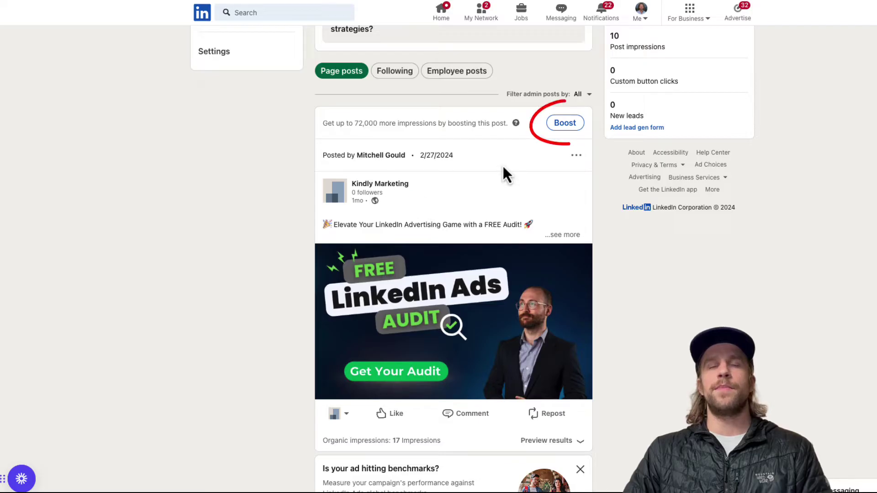
Step: Boost the audit post, keeping the Increase awareness objective and a Profile based audience
{"action": "left_click", "coordinate": [565, 127]}
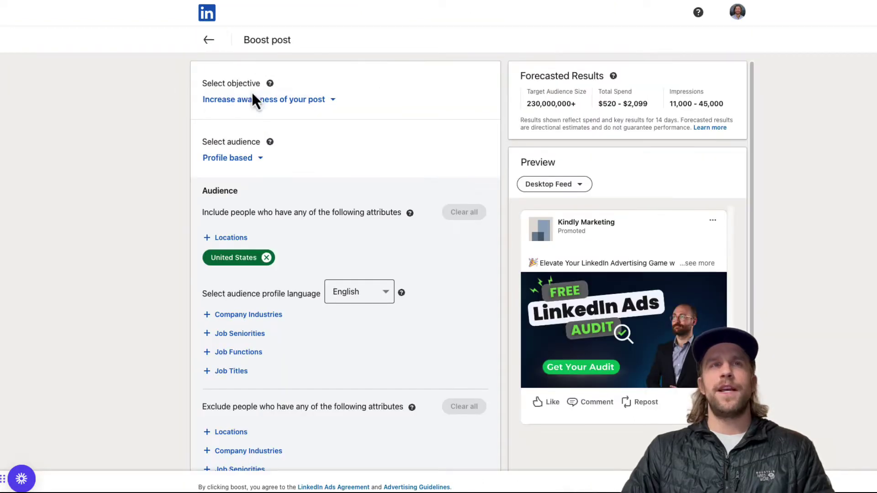
{"action": "left_click", "coordinate": [262, 100]}
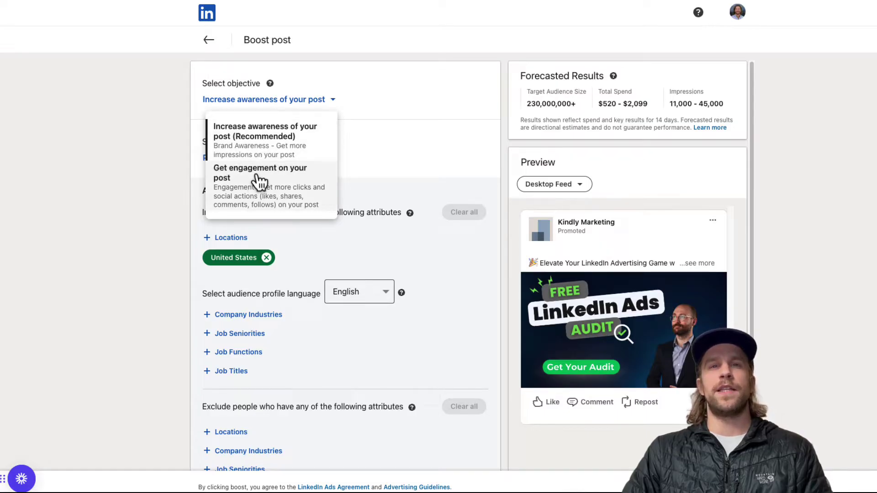
{"action": "left_click", "coordinate": [267, 145]}
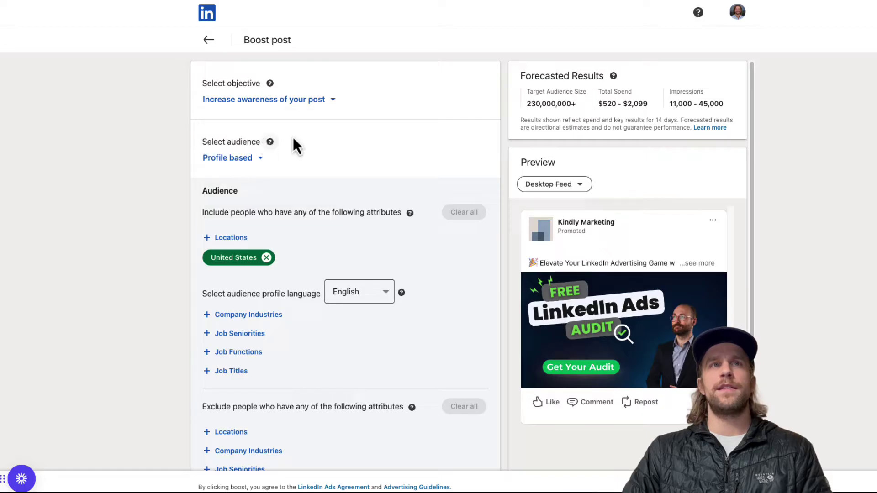
{"action": "left_click", "coordinate": [259, 160]}
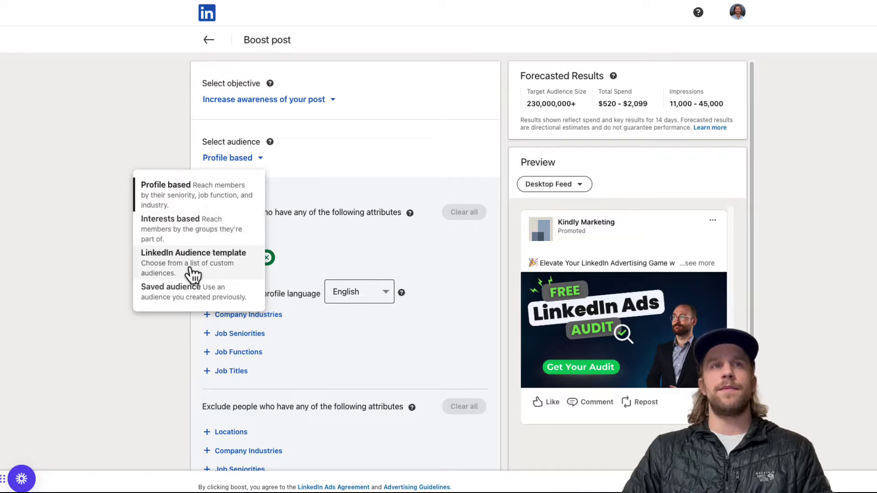
{"action": "left_click", "coordinate": [221, 205]}
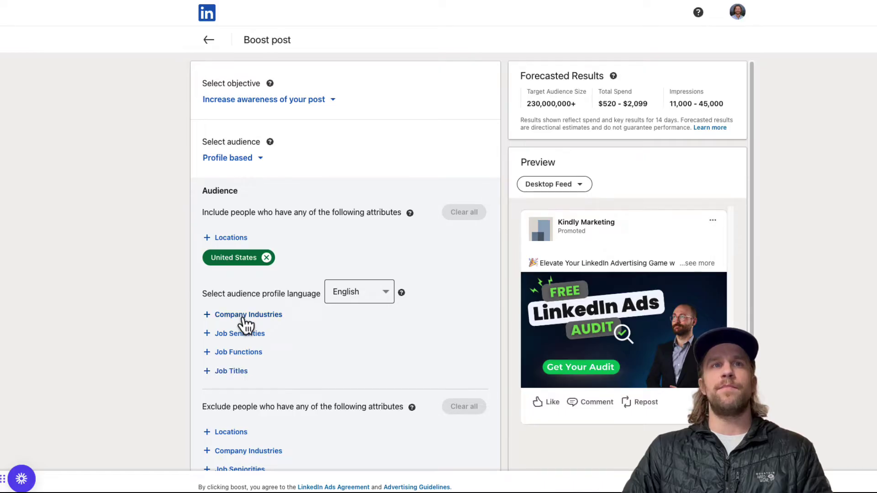
Step: Add Chief Executive Officer as a targeted job title, found by searching 'chief ex'
{"action": "left_click", "coordinate": [228, 370]}
{"action": "left_click", "coordinate": [136, 236]}
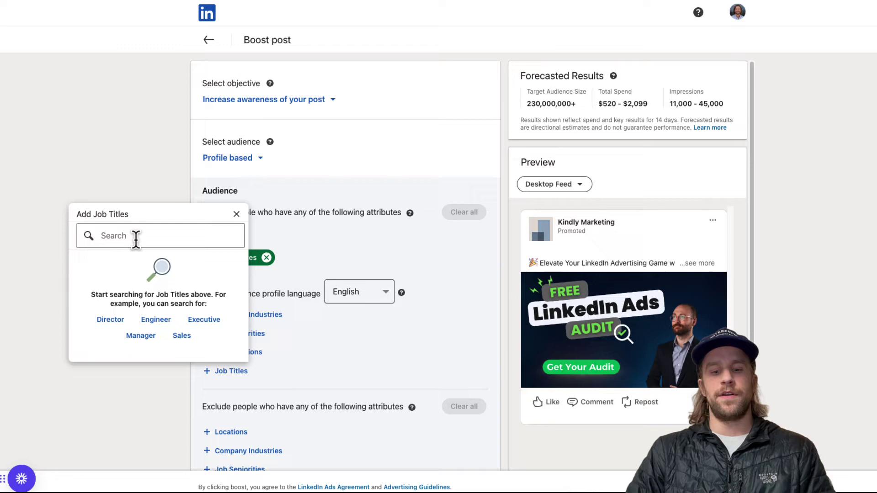
{"action": "type", "text": "chief ex"}
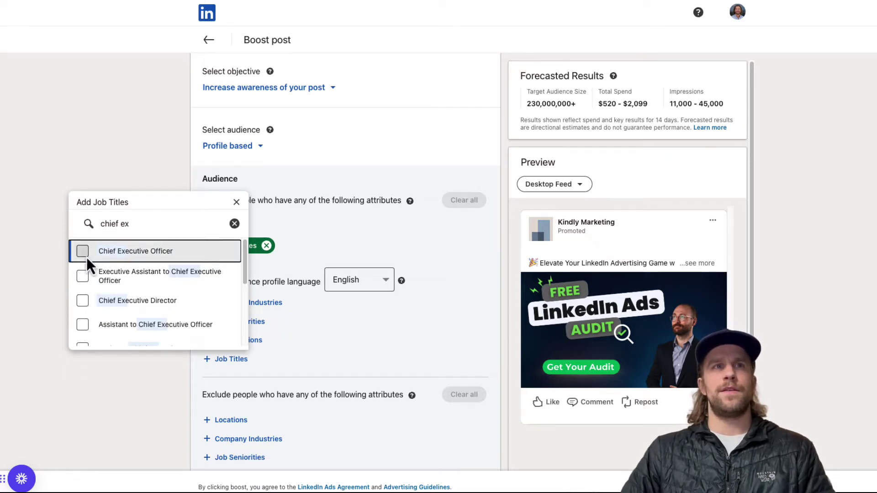
{"action": "left_click", "coordinate": [87, 257]}
{"action": "left_click", "coordinate": [335, 248]}
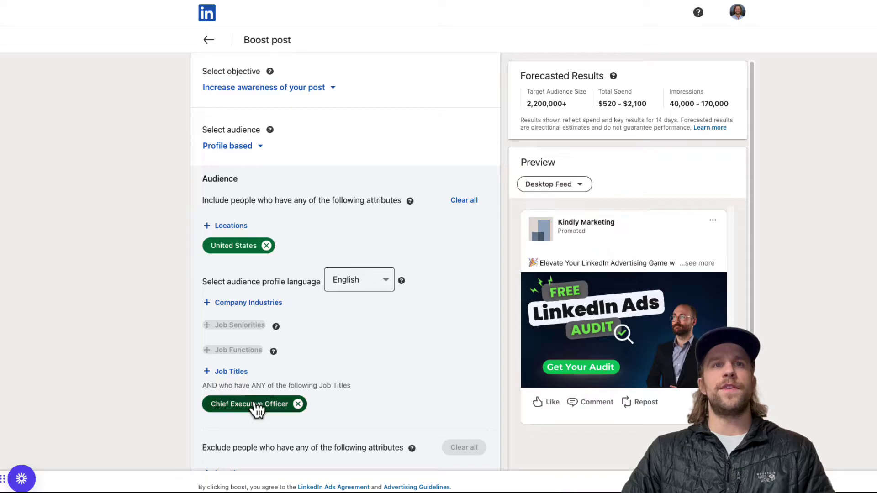
Step: Add the Technology, Information and Internet company industry, found by searching 'technol'
{"action": "left_click", "coordinate": [223, 303]}
{"action": "left_click", "coordinate": [167, 343]}
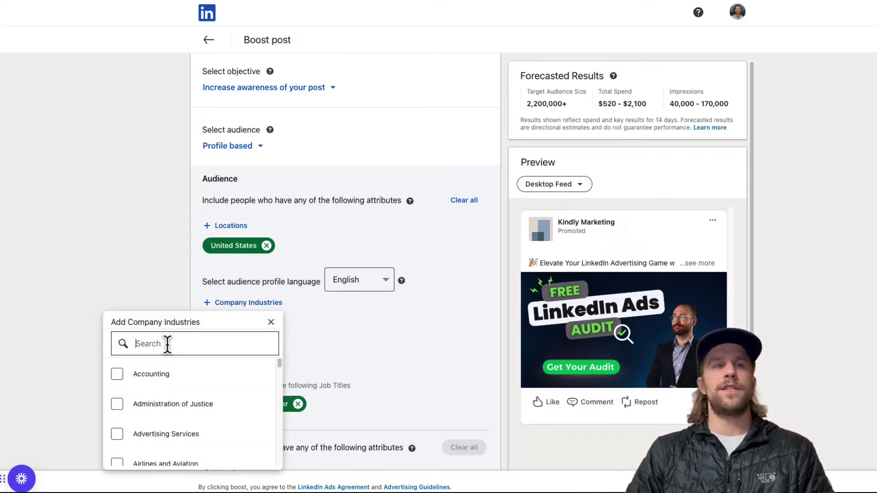
{"action": "type", "text": "technol"}
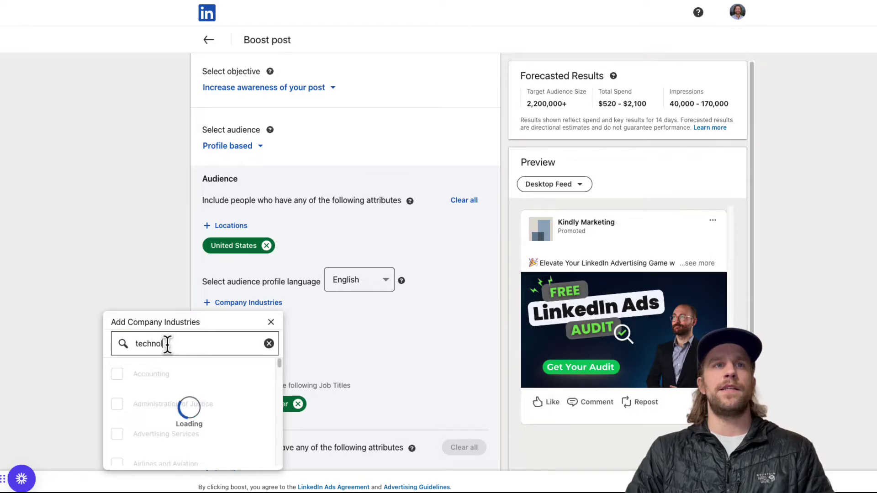
{"action": "scroll", "coordinate": [168, 346], "scroll_direction": "down", "scroll_amount": 3}
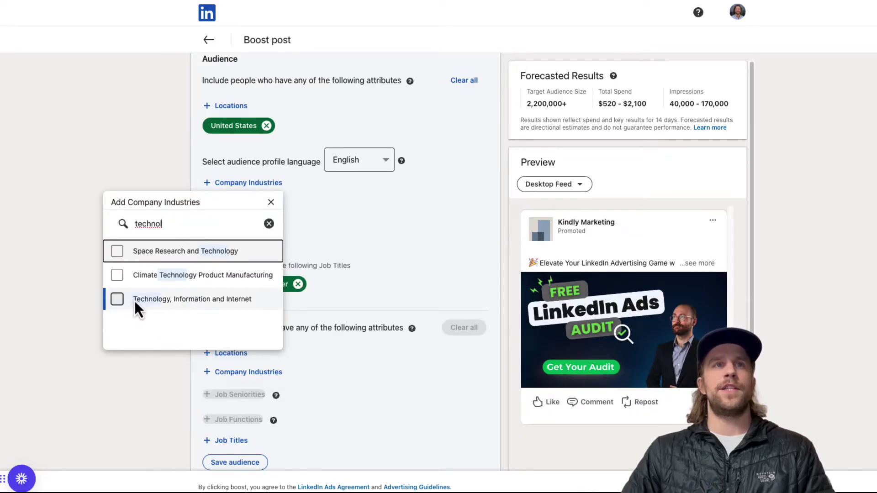
{"action": "left_click", "coordinate": [119, 301]}
{"action": "left_click", "coordinate": [420, 310]}
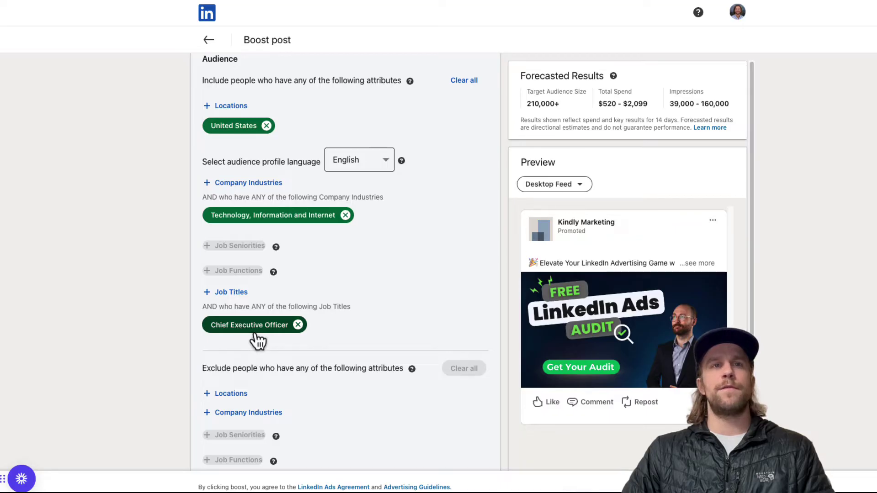
{"action": "scroll", "coordinate": [256, 338], "scroll_direction": "down", "scroll_amount": 2}
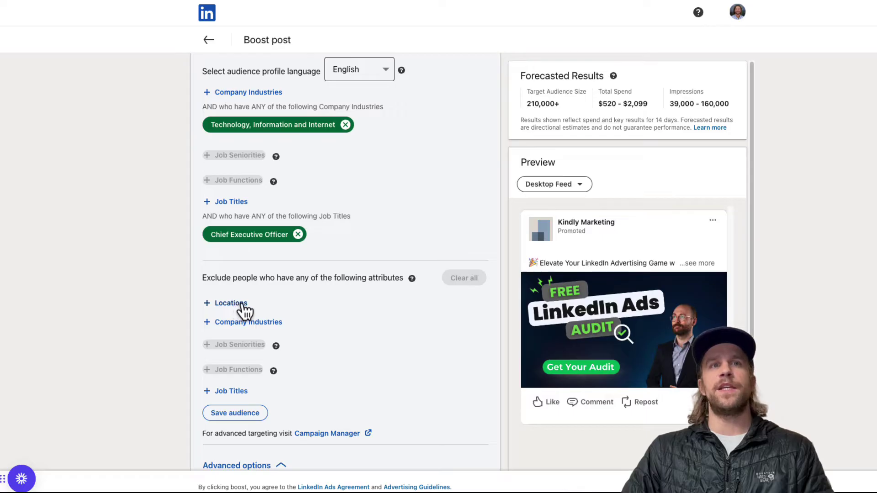
Step: Uncheck 'Include LinkedIn Audience Network' in the boost's Advanced options
{"action": "scroll", "coordinate": [342, 387], "scroll_direction": "down", "scroll_amount": 4}
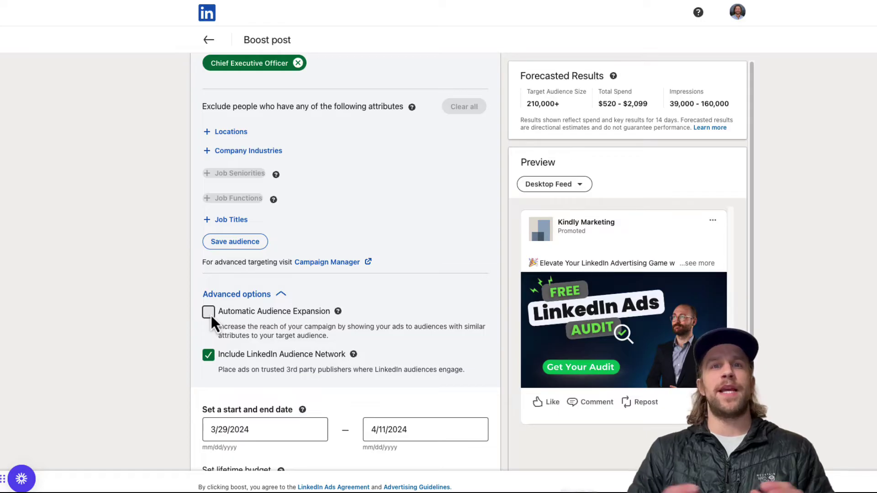
{"action": "scroll", "coordinate": [312, 189], "scroll_direction": "up", "scroll_amount": 3}
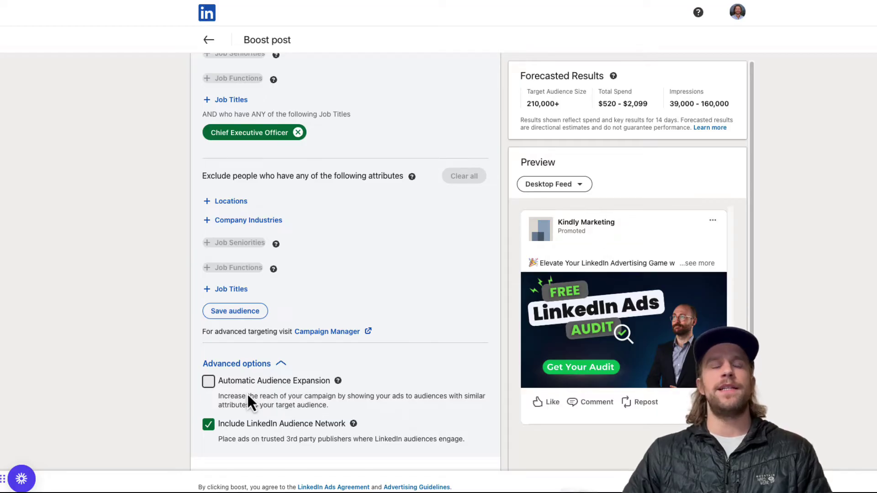
{"action": "scroll", "coordinate": [240, 425], "scroll_direction": "down", "scroll_amount": 2}
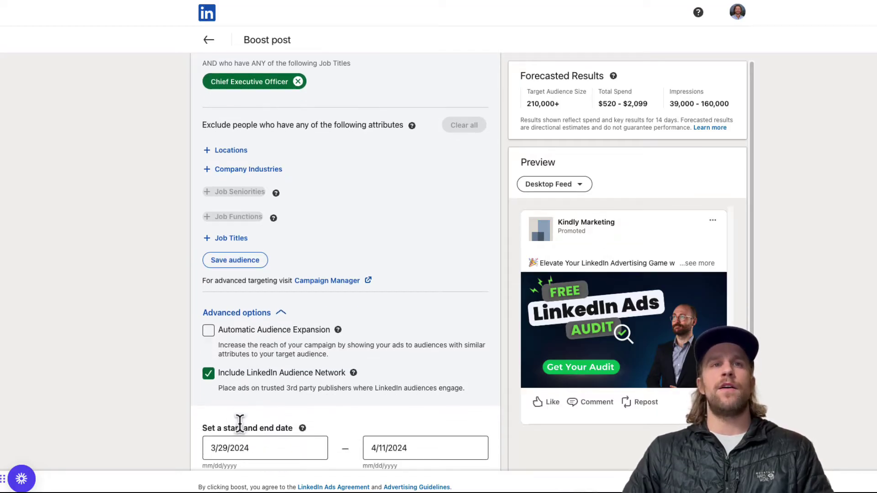
{"action": "left_click", "coordinate": [207, 374]}
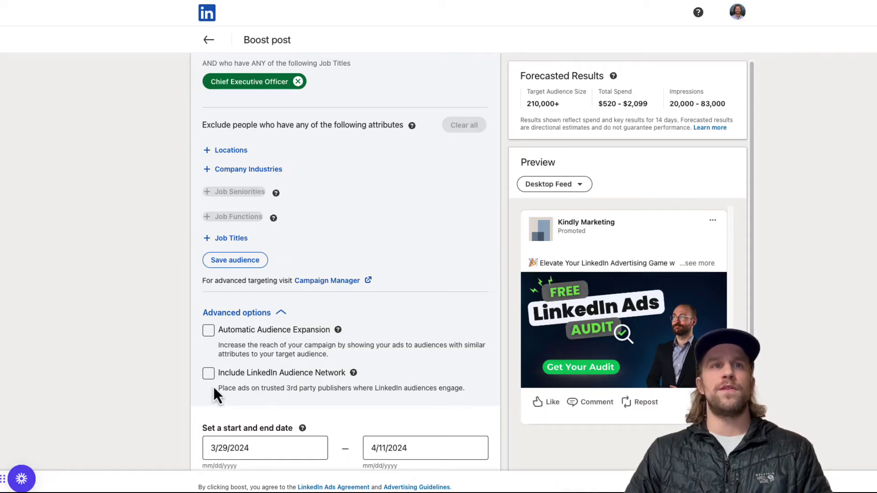
Step: Change the boost end date to April 2, 2024 for a 5-day run
{"action": "scroll", "coordinate": [298, 404], "scroll_direction": "down", "scroll_amount": 4}
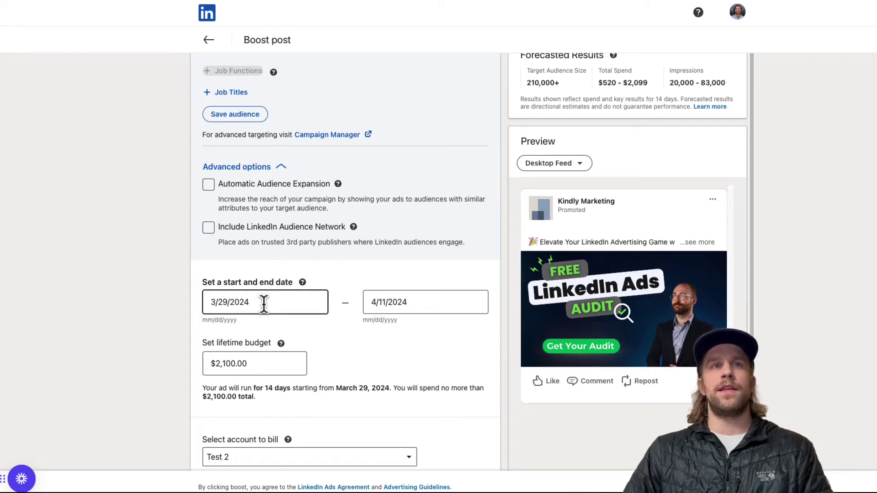
{"action": "scroll", "coordinate": [319, 366], "scroll_direction": "down", "scroll_amount": 1}
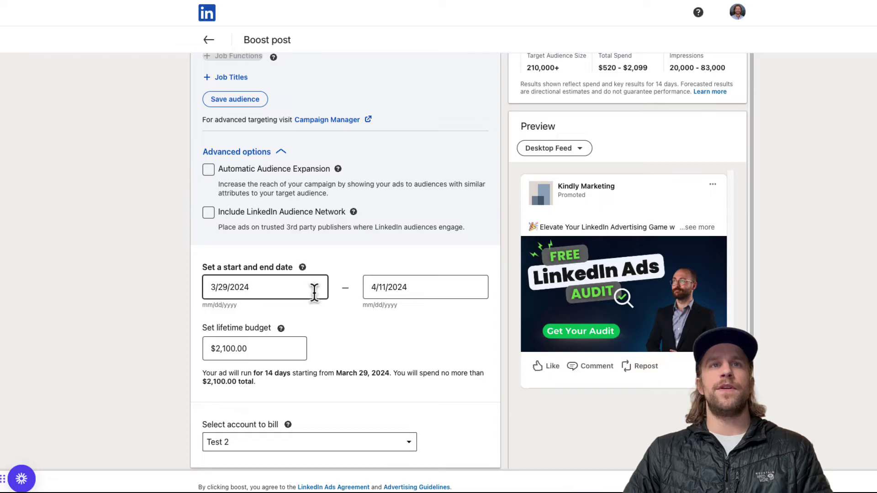
{"action": "left_click", "coordinate": [385, 287]}
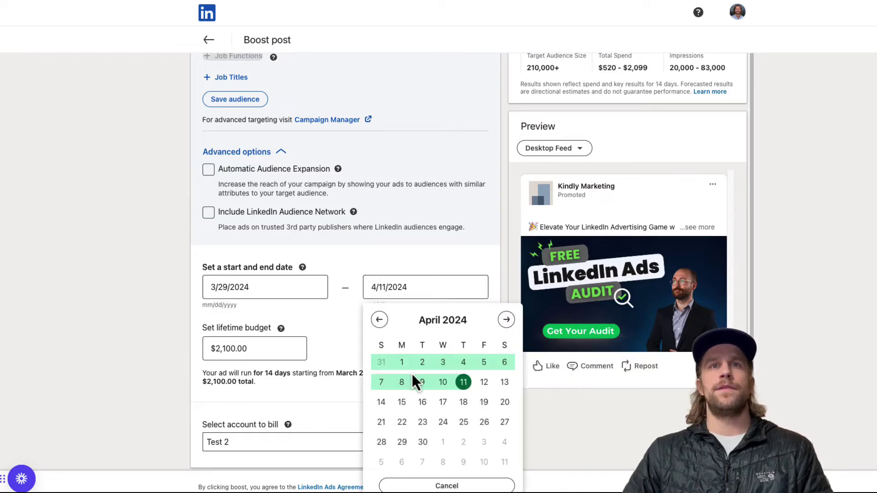
{"action": "left_click", "coordinate": [421, 364]}
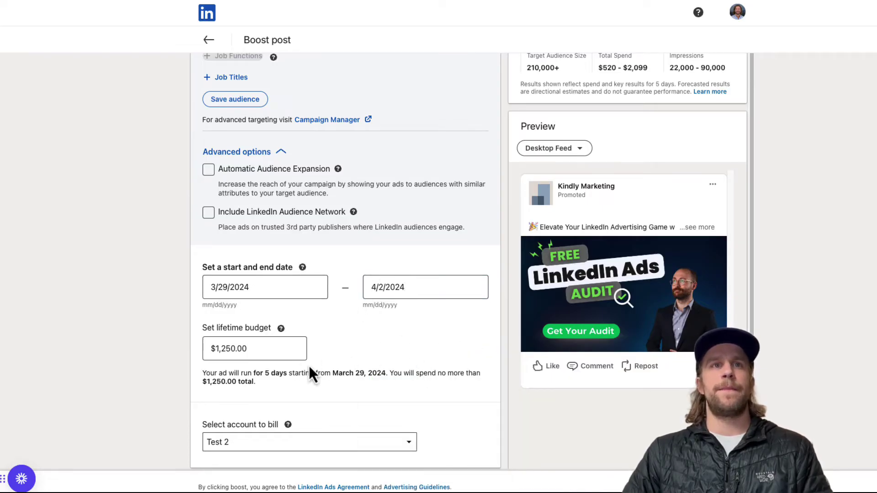
Step: Set the lifetime budget to $50.00, replacing an initial $10 entry
{"action": "left_click", "coordinate": [262, 348]}
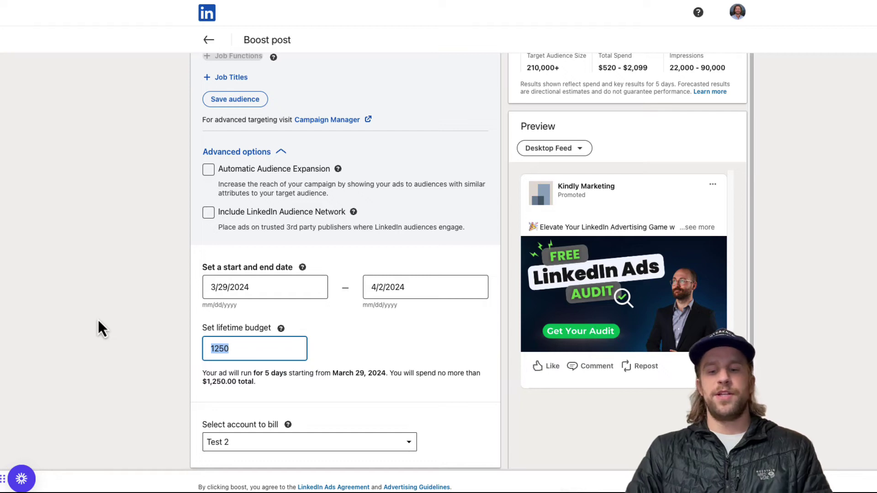
{"action": "type", "text": "10"}
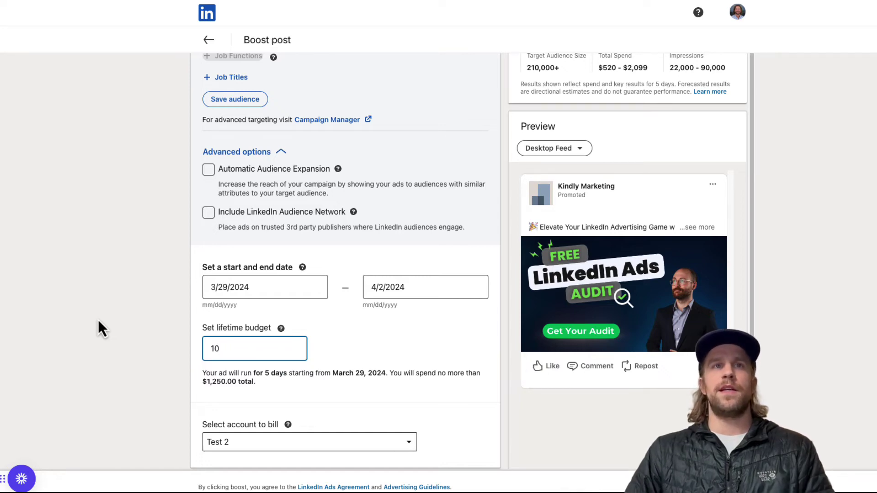
{"action": "left_click", "coordinate": [346, 358]}
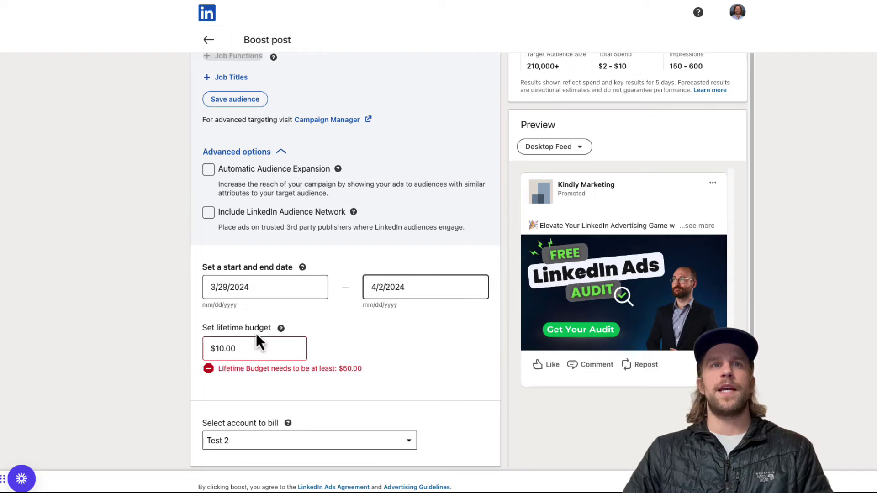
{"action": "left_click", "coordinate": [250, 347]}
{"action": "key", "text": "ctrl+a"}
{"action": "key", "text": "BackSpace"}
{"action": "type", "text": "50"}
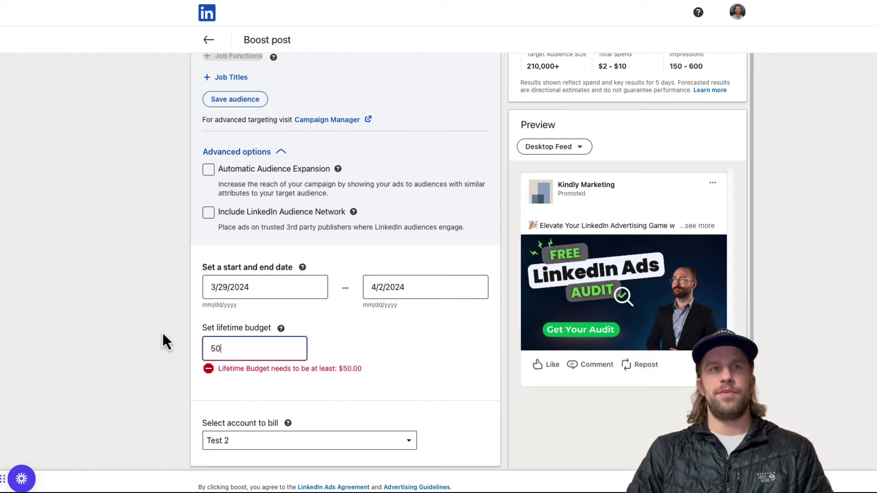
{"action": "left_click", "coordinate": [374, 350]}
{"action": "scroll", "coordinate": [361, 402], "scroll_direction": "down", "scroll_amount": 1}
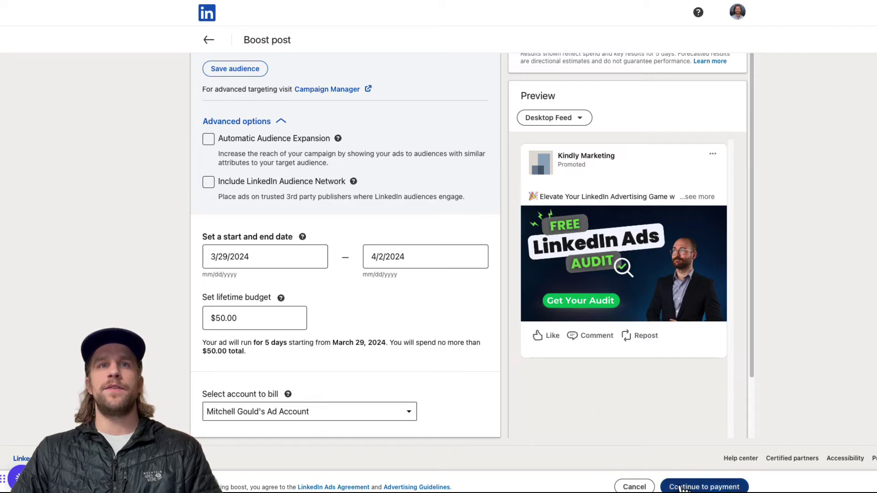
Step: Bill the boost to the original personal ad account after briefly choosing the V1 account
{"action": "left_click", "coordinate": [329, 414]}
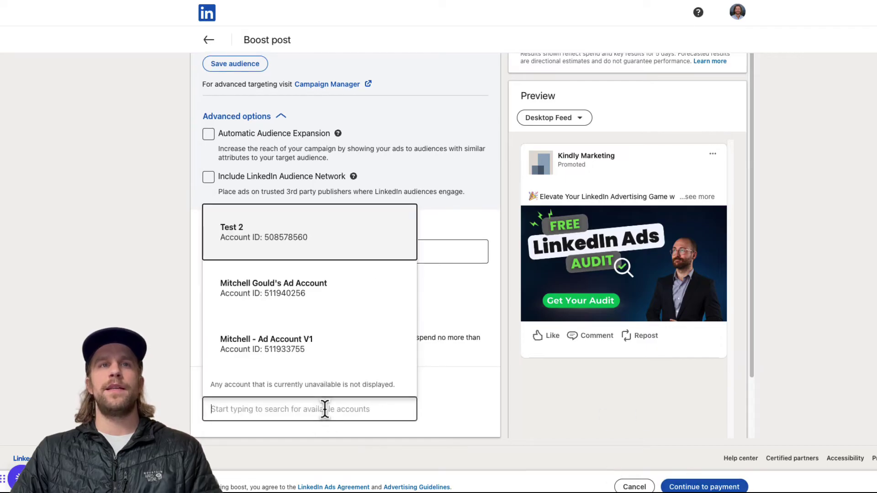
{"action": "left_click", "coordinate": [285, 349]}
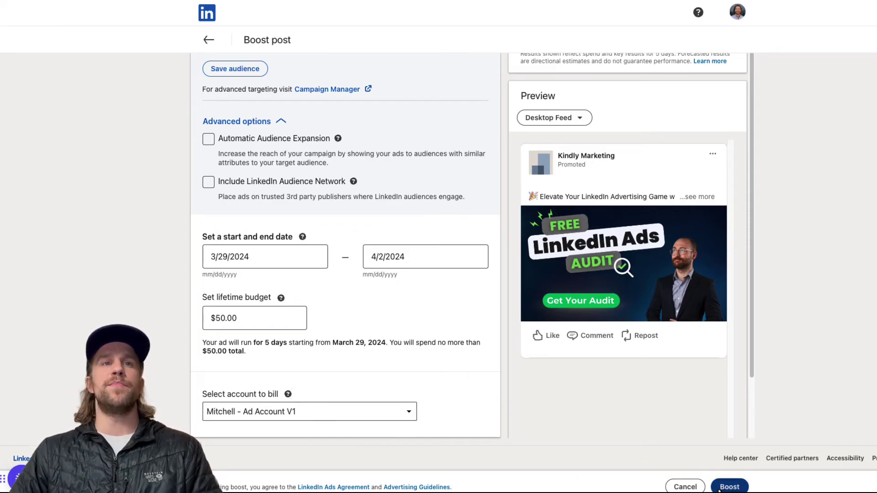
{"action": "left_click", "coordinate": [347, 411]}
{"action": "left_click", "coordinate": [300, 292]}
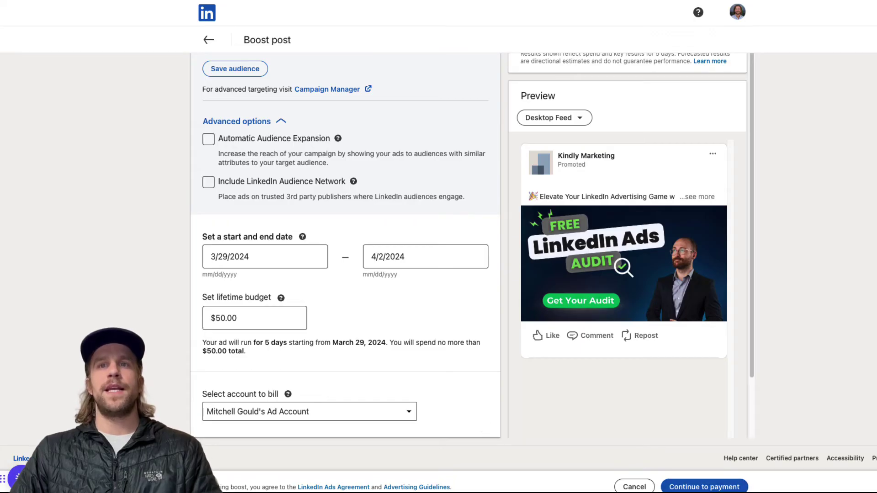
Step: Continue to payment, save the business name and address, and add a credit card
{"action": "left_click", "coordinate": [688, 489]}
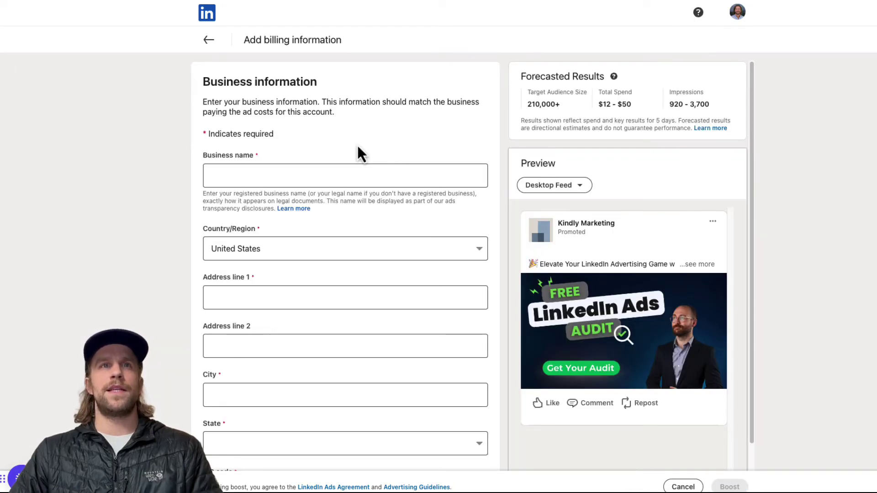
{"action": "left_click", "coordinate": [322, 169]}
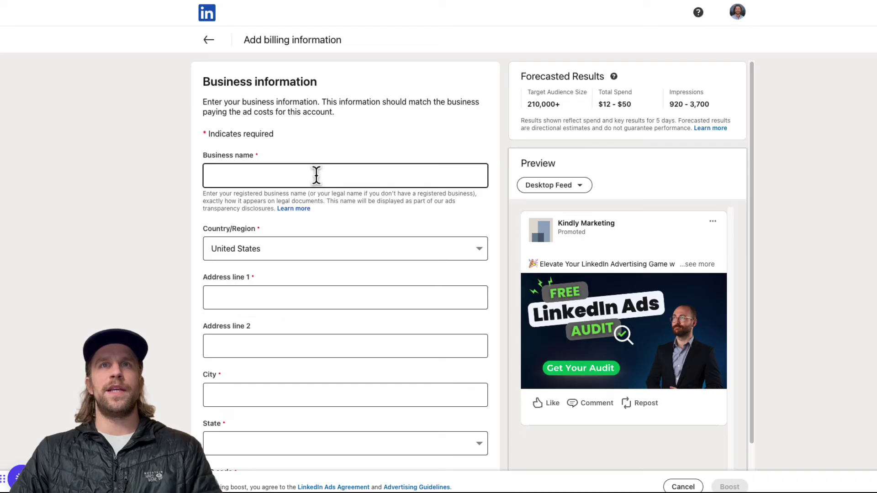
{"action": "scroll", "coordinate": [329, 182], "scroll_direction": "down", "scroll_amount": 2}
{"action": "left_click", "coordinate": [280, 207]}
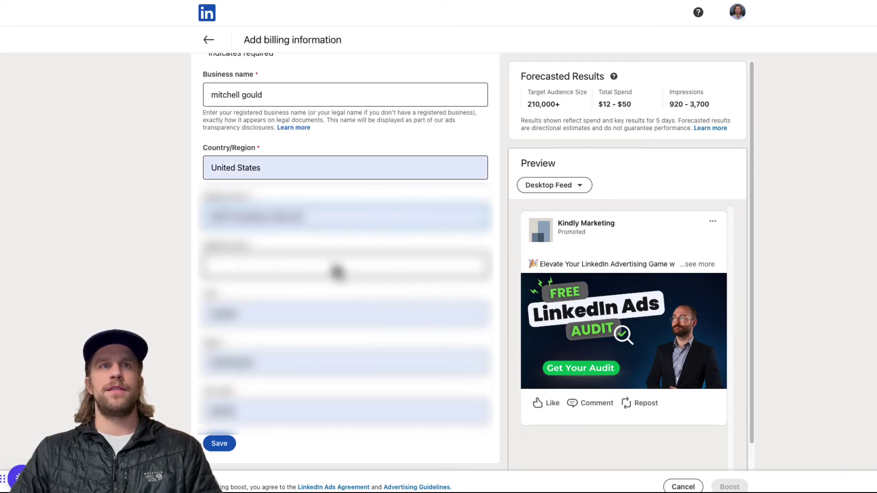
{"action": "left_click", "coordinate": [219, 443]}
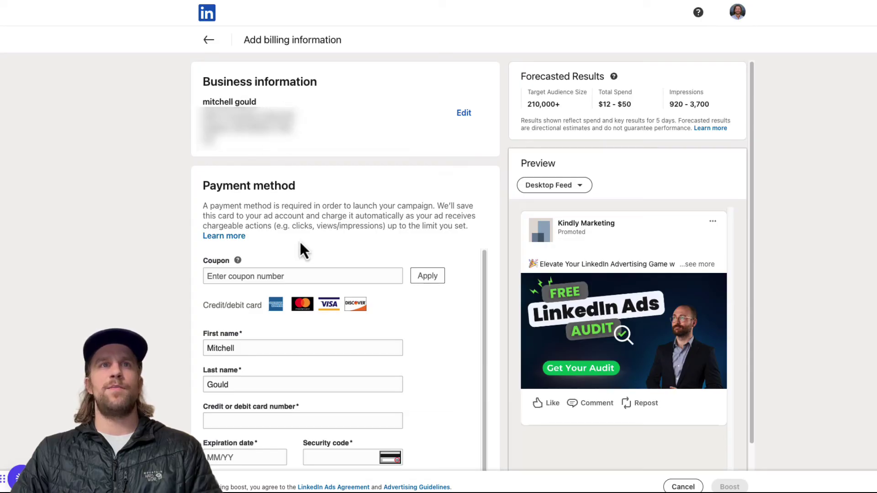
{"action": "scroll", "coordinate": [274, 347], "scroll_direction": "down", "scroll_amount": 5}
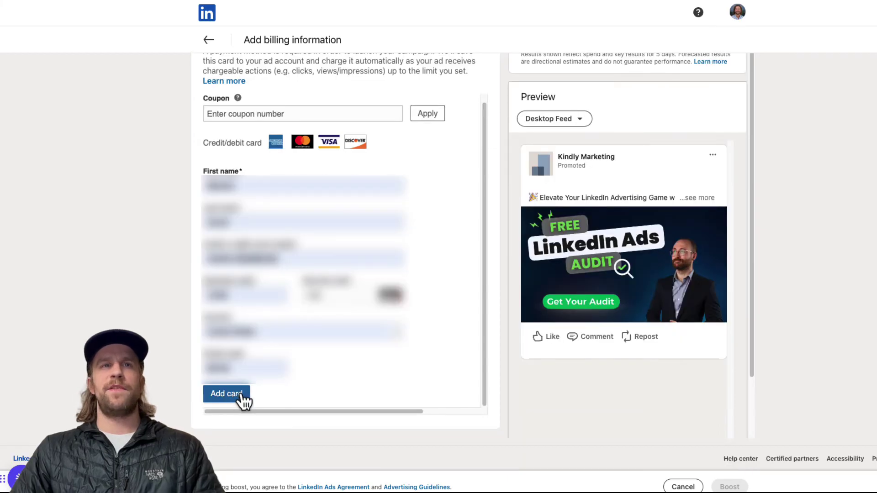
{"action": "left_click", "coordinate": [238, 398]}
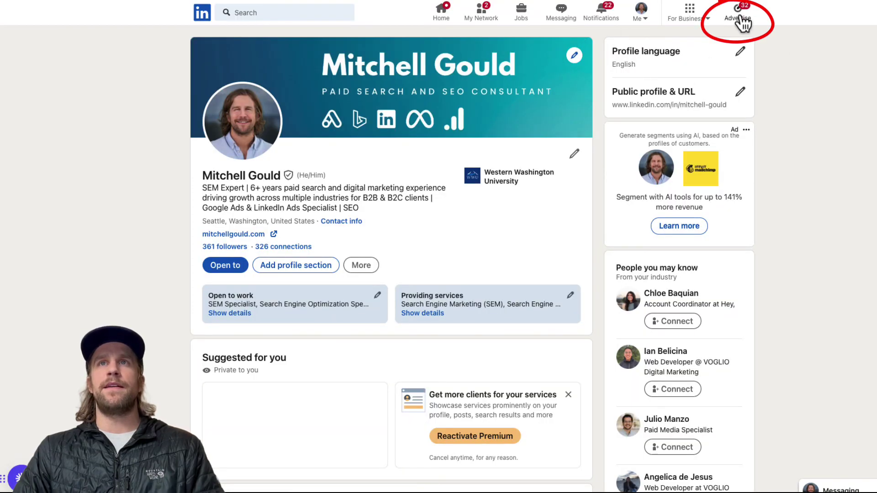
Step: Open the For Business products panel from the profile page's top navigation bar
{"action": "left_click", "coordinate": [710, 21]}
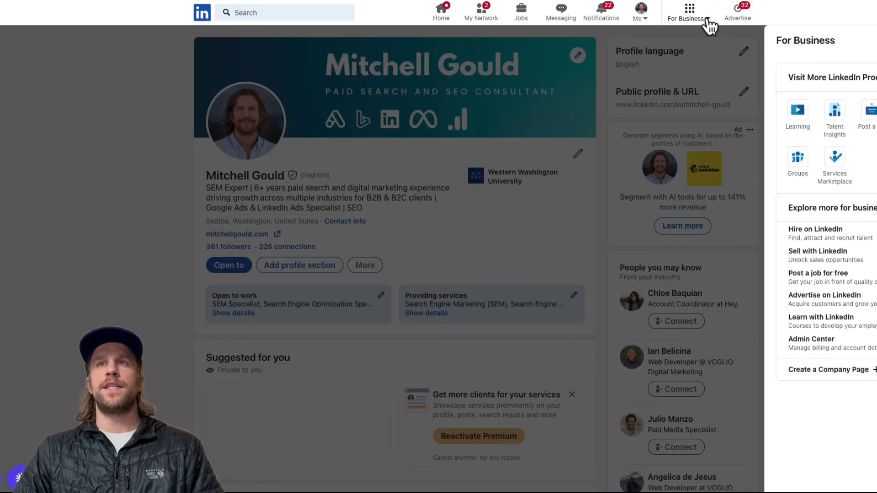